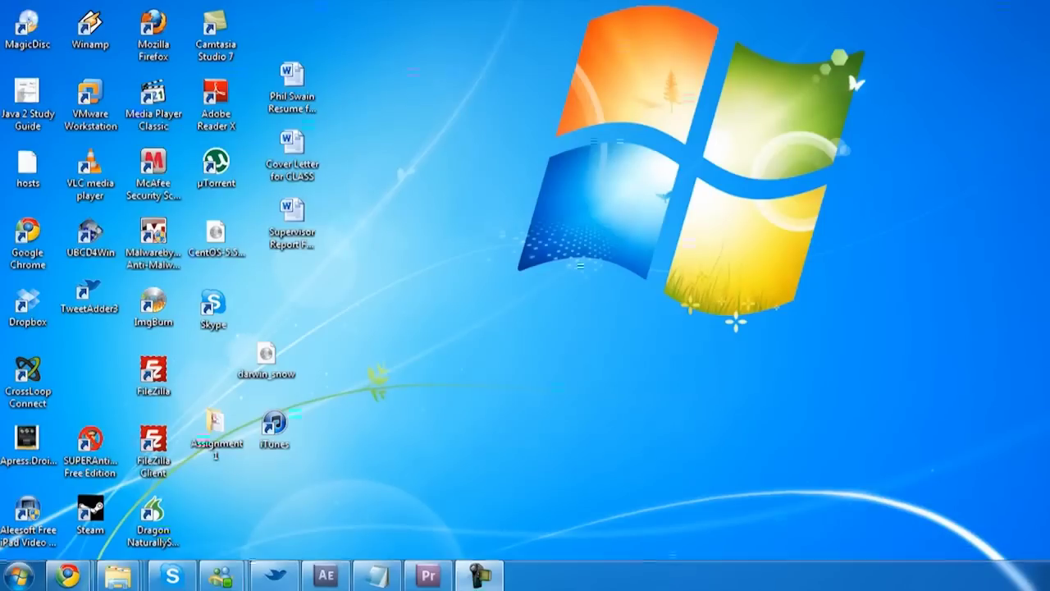
drag(1049, 16, 239, 31)
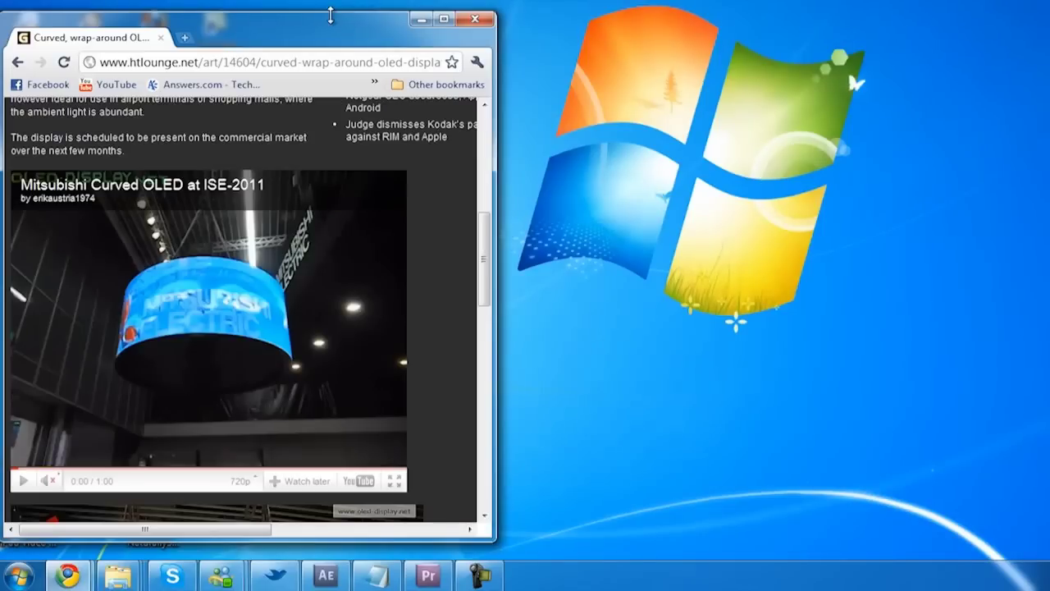
click(80, 167)
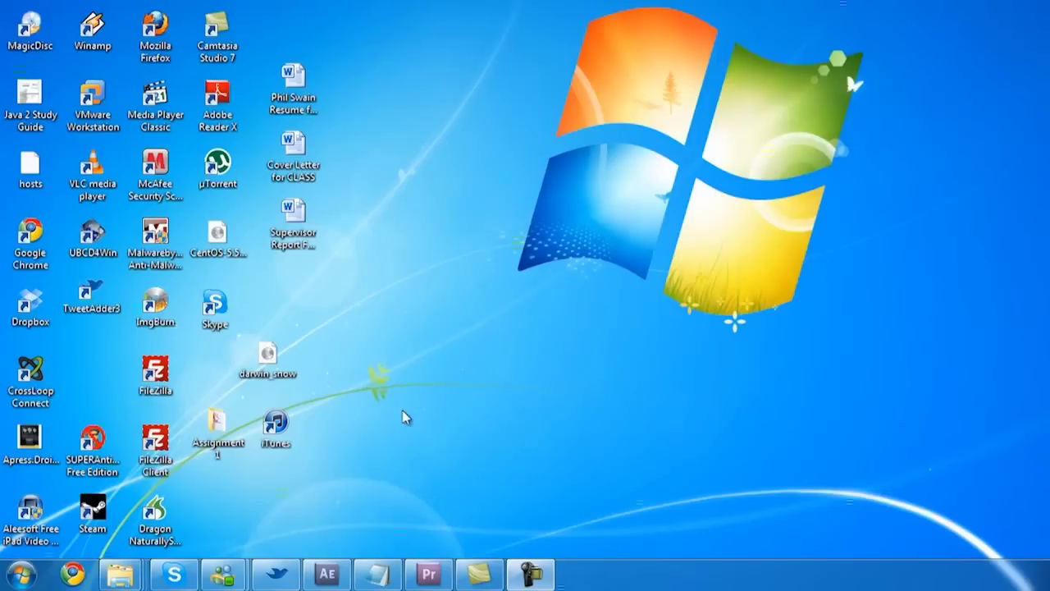
Open the Devices and Printers window
click(23, 578)
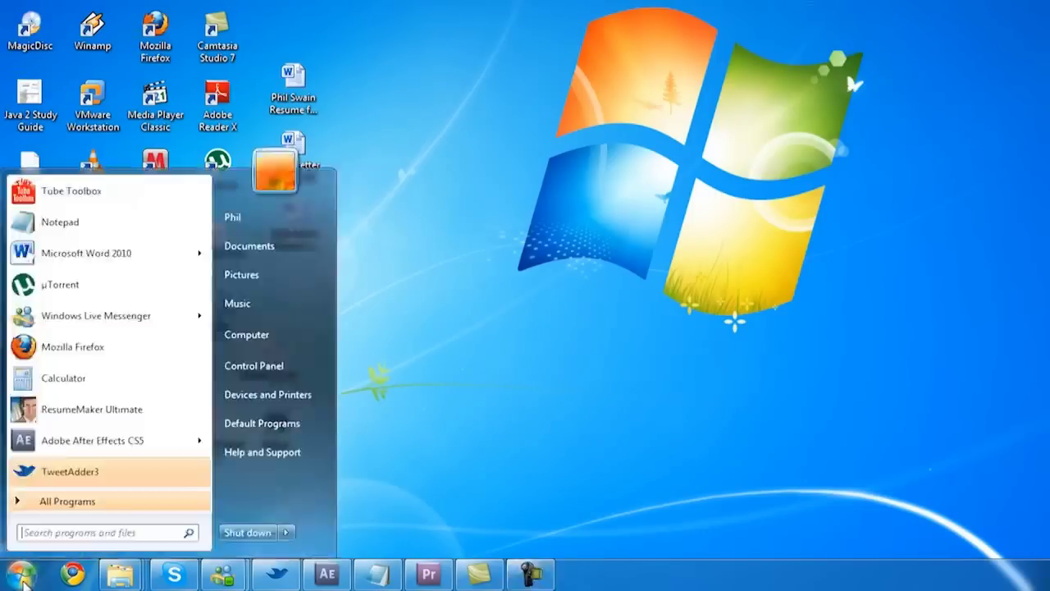
click(281, 395)
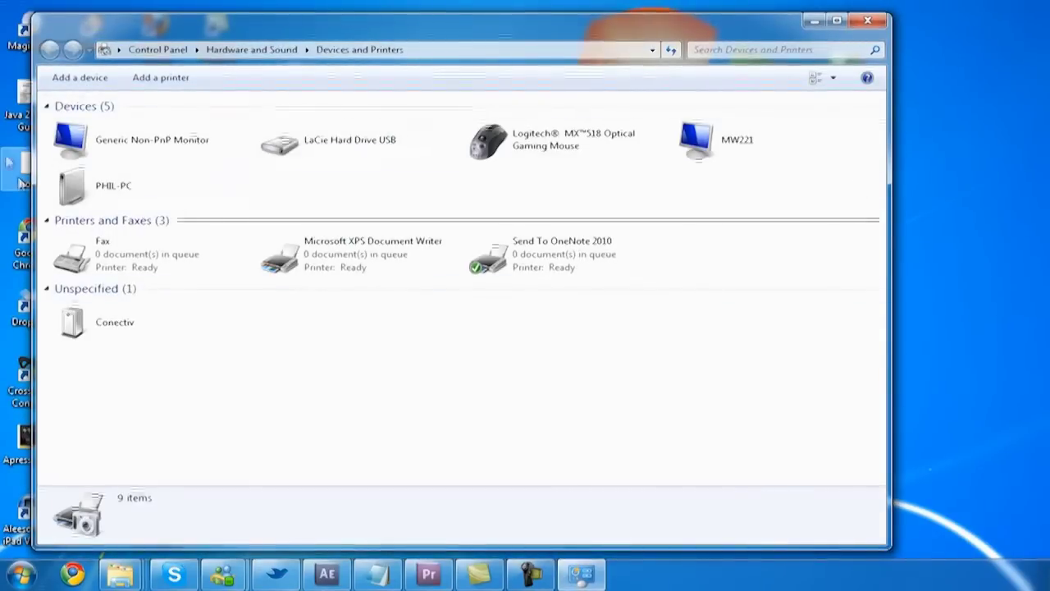
Try displaying the devices and printers as larger icons, and return the view to Tiles
click(833, 80)
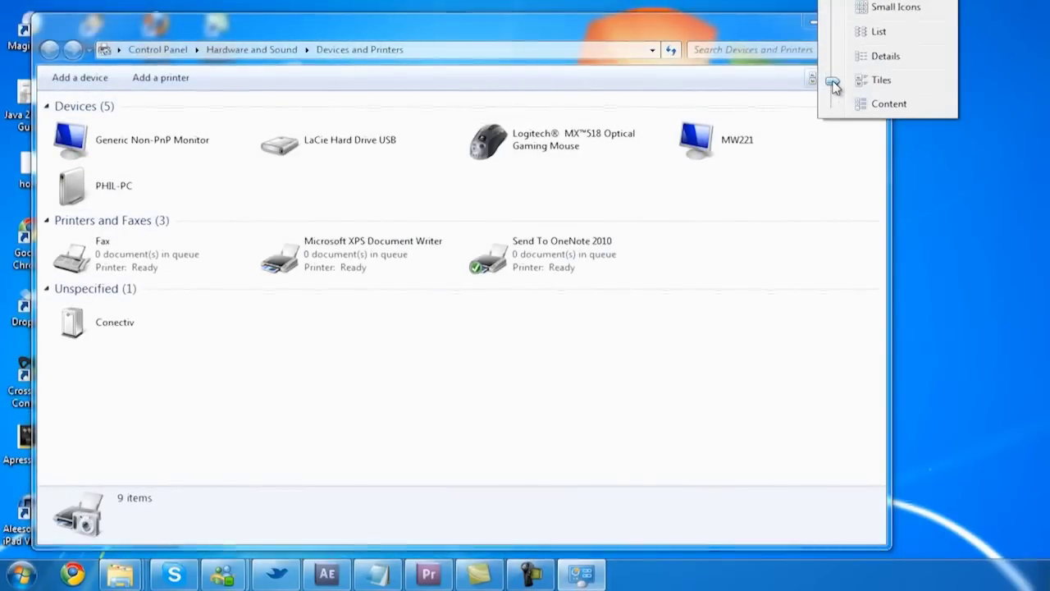
drag(833, 82, 831, 1)
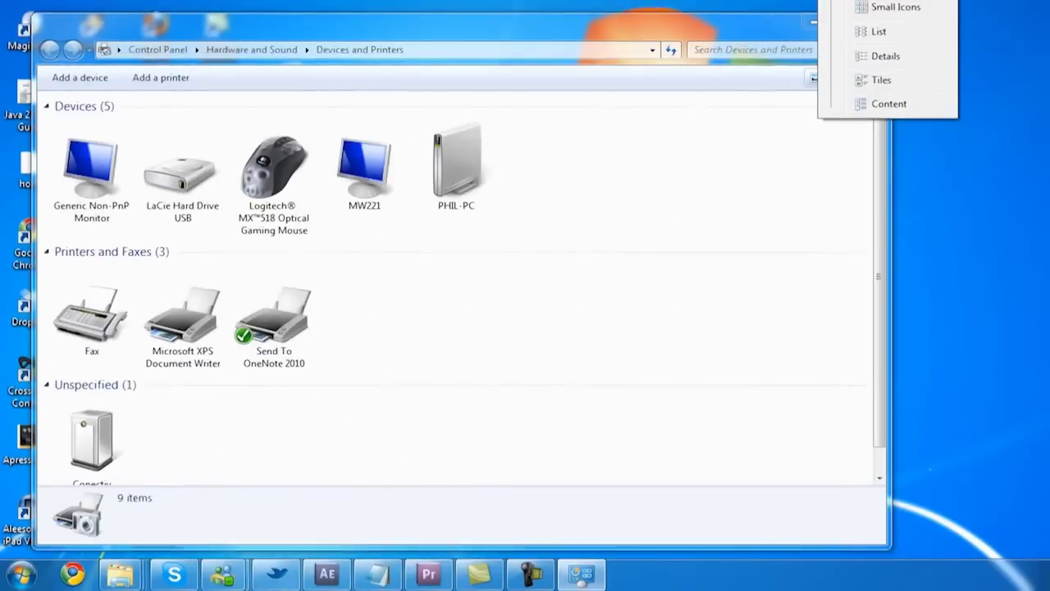
drag(832, 1, 830, 79)
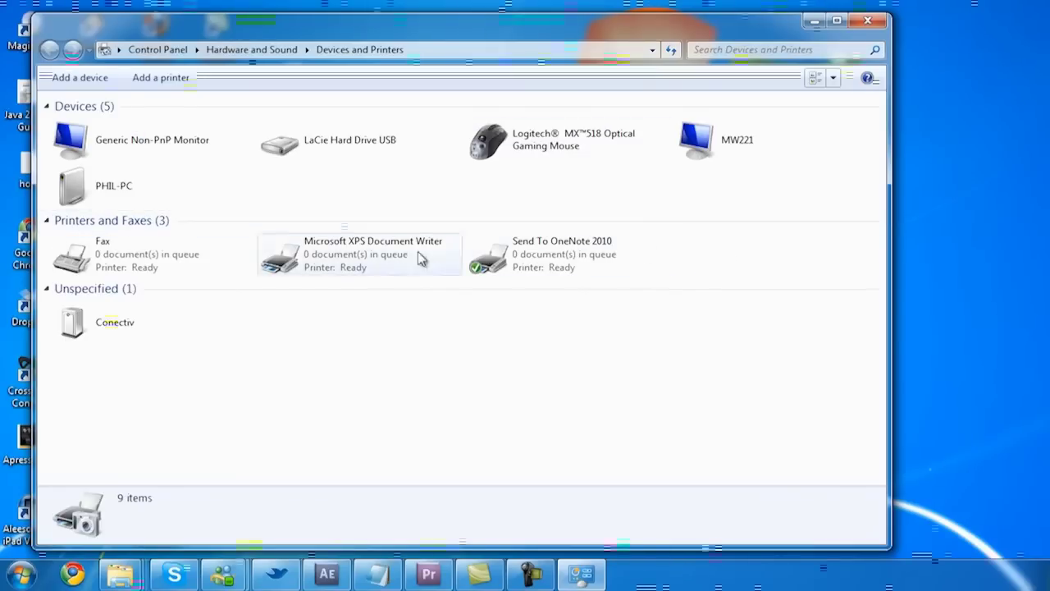
Start adding a new printer and choose to install a local printer
right_click(730, 259)
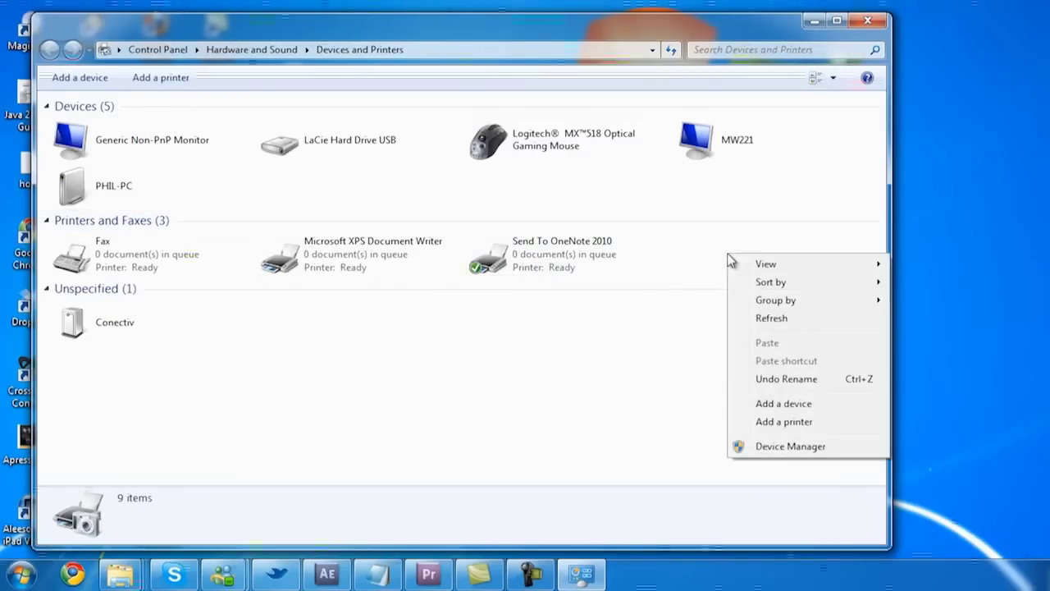
click(797, 425)
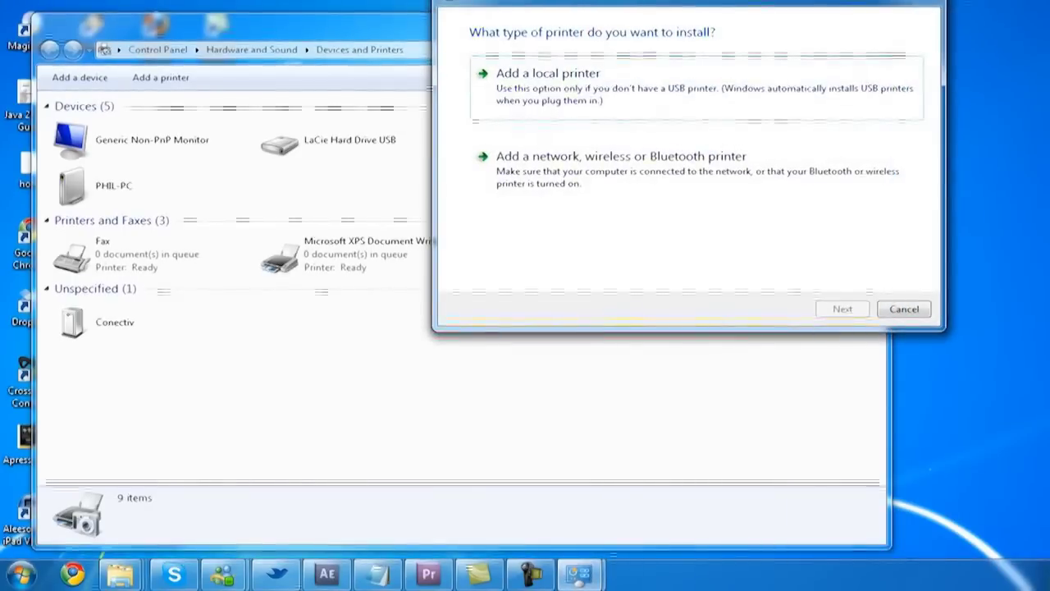
drag(634, 1, 474, 107)
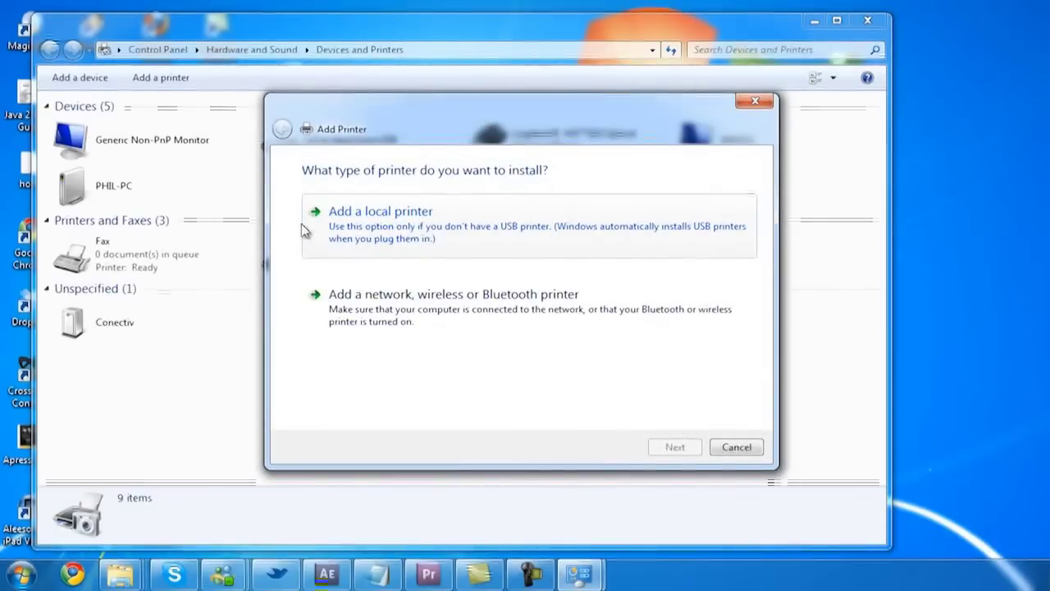
click(410, 234)
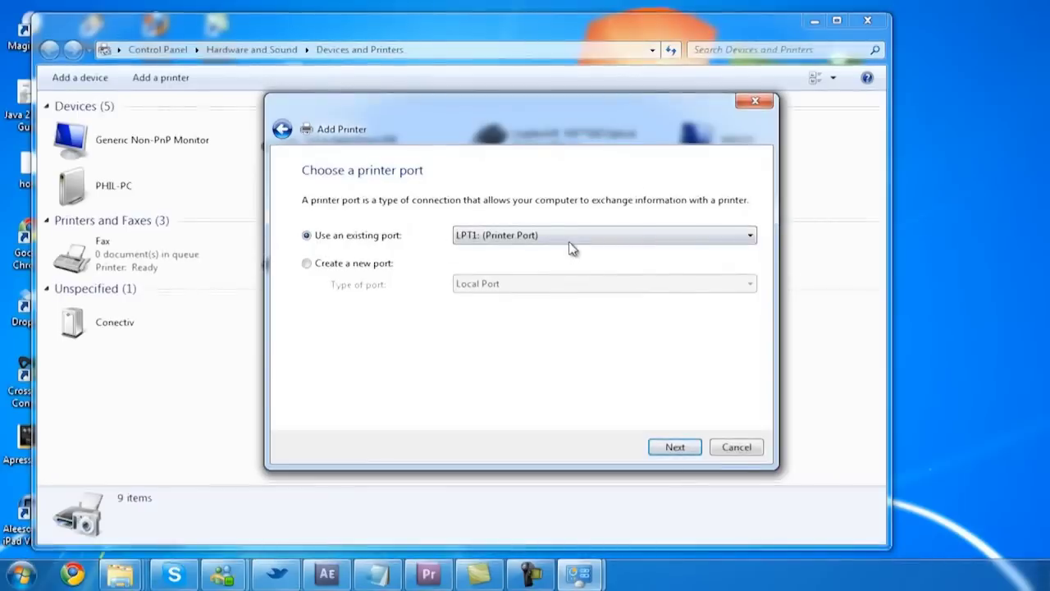
Look through the existing ports, choose LPT1: (Printer Port) for the local printer, and proceed to the driver selection
click(571, 237)
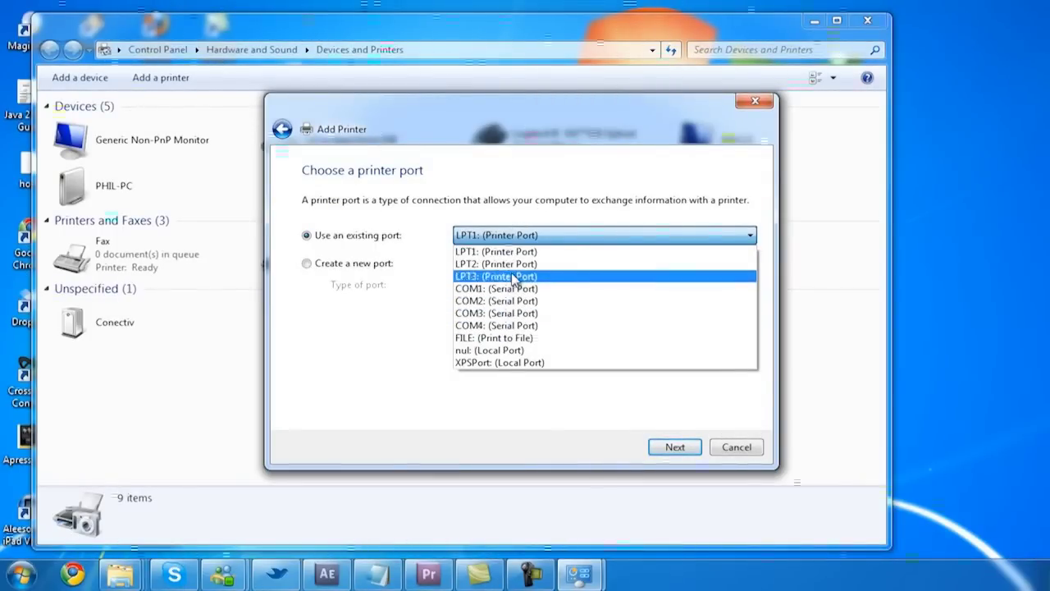
click(527, 237)
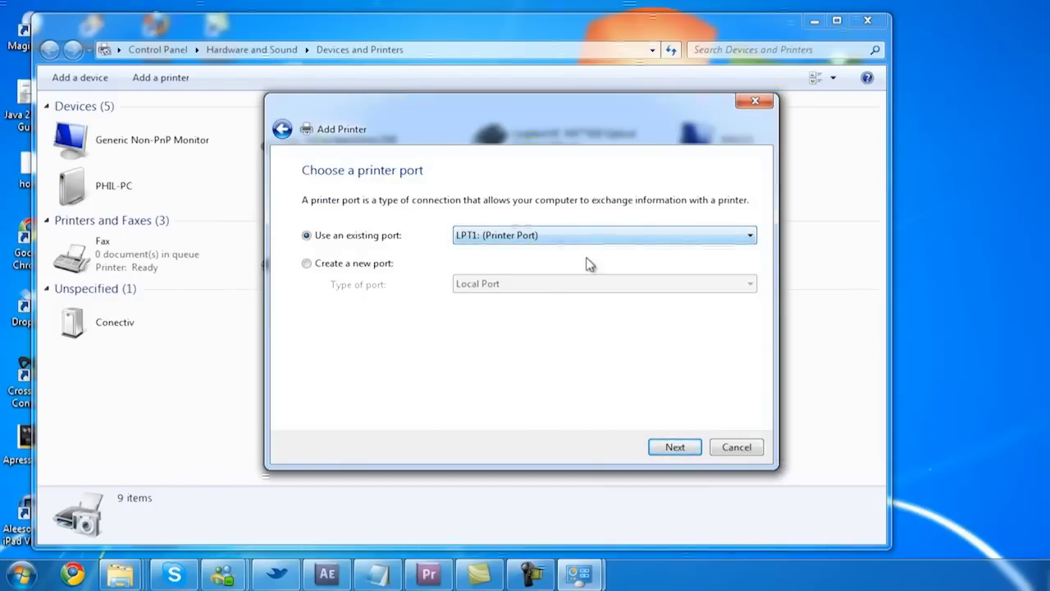
click(499, 238)
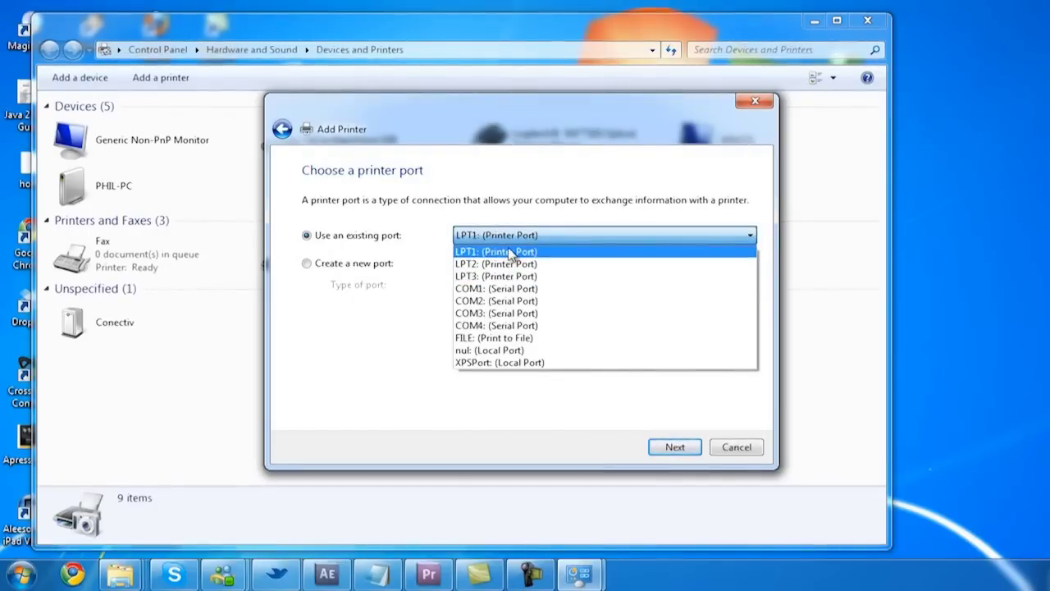
click(510, 253)
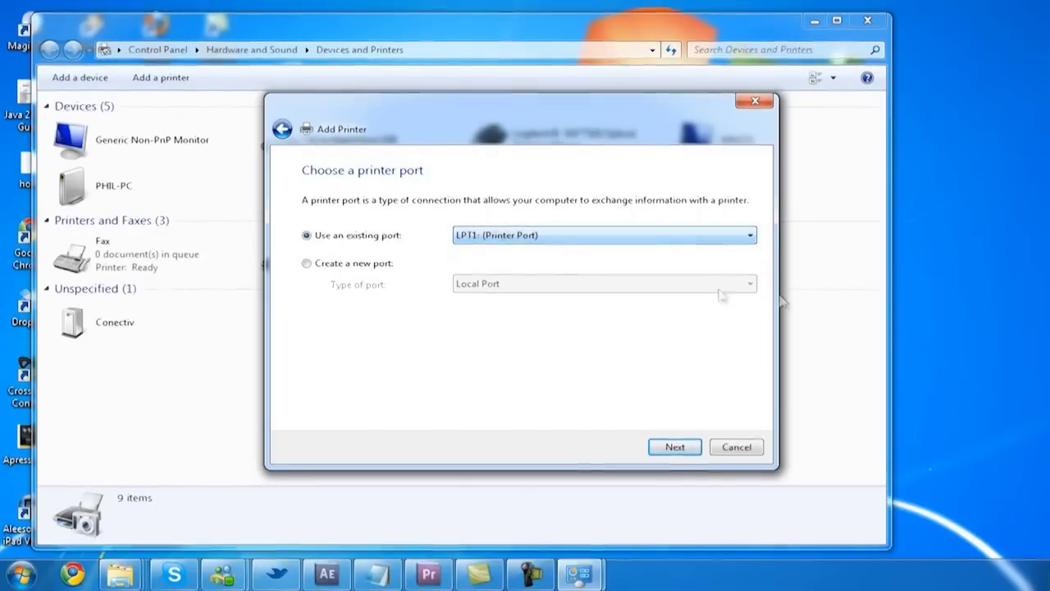
click(673, 448)
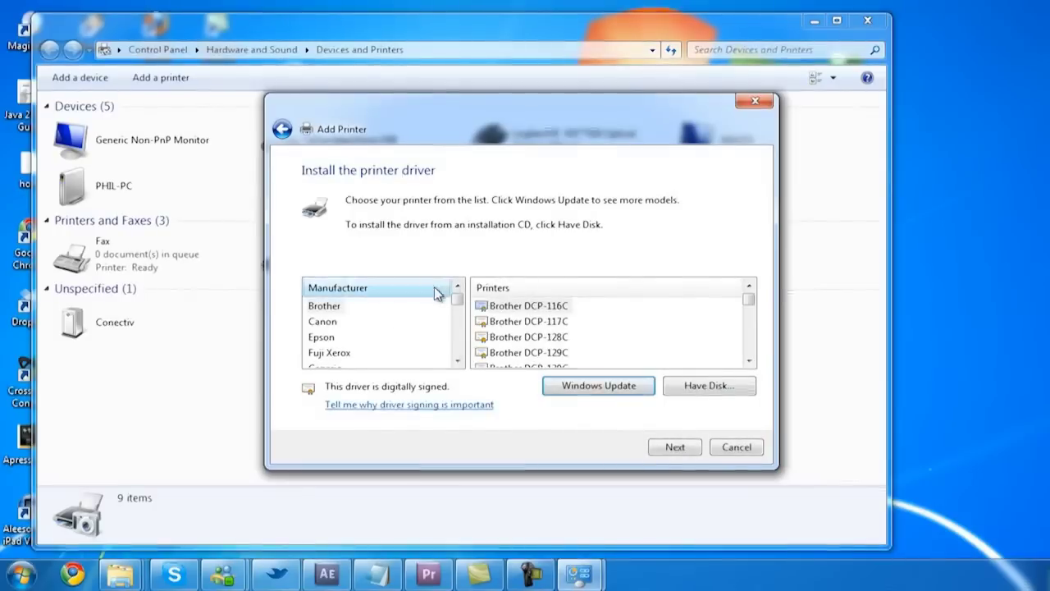
Select Canon as the manufacturer and Canon iR3025 as the printer driver
mouse_move(457, 300)
mouse_down()
mouse_move(456, 331)
mouse_move(459, 304)
mouse_up()
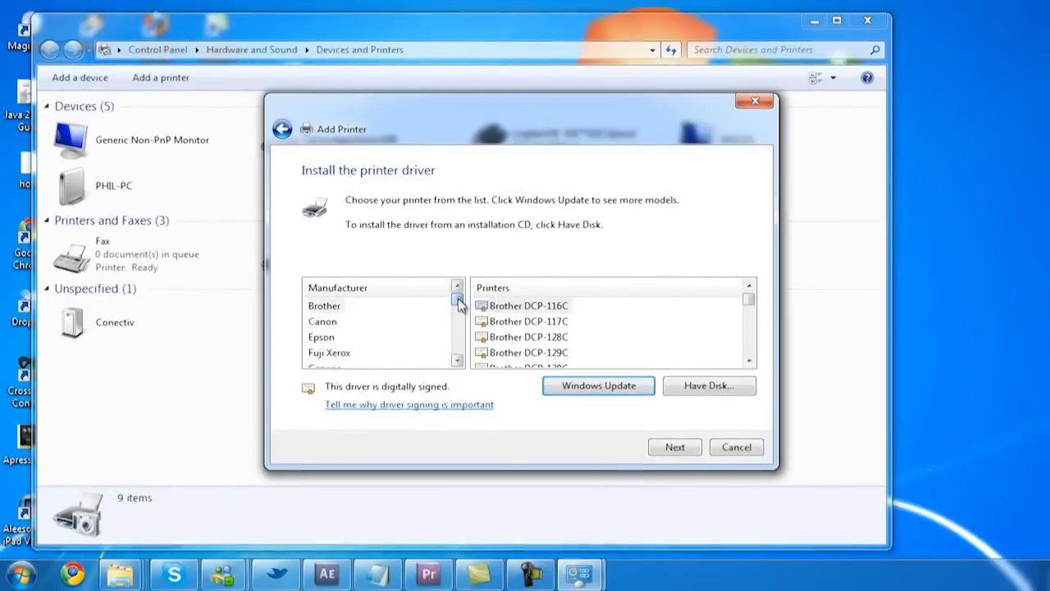
click(323, 321)
drag(749, 302, 749, 344)
click(504, 337)
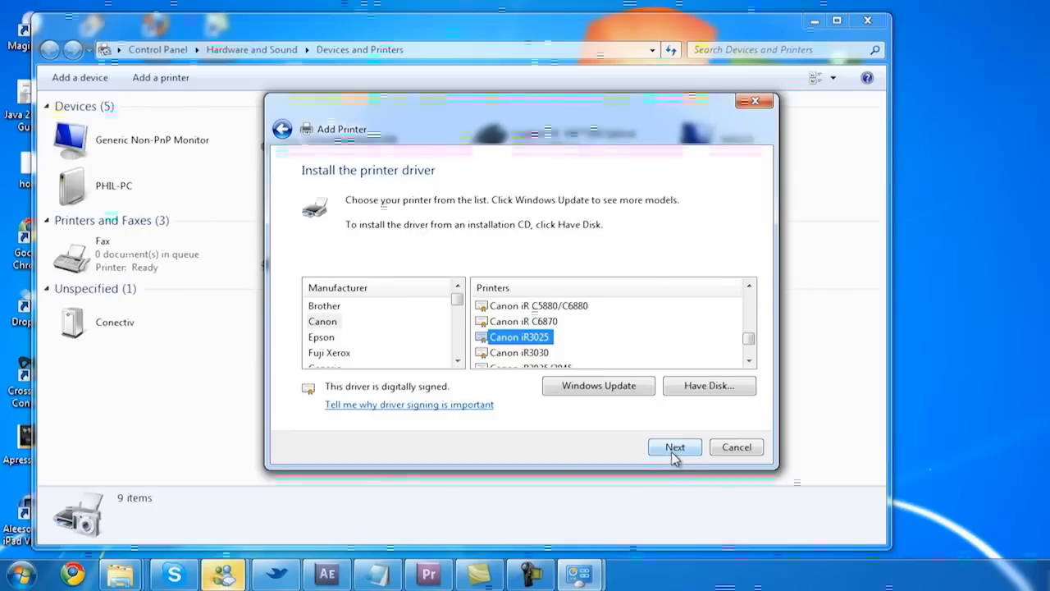
click(223, 574)
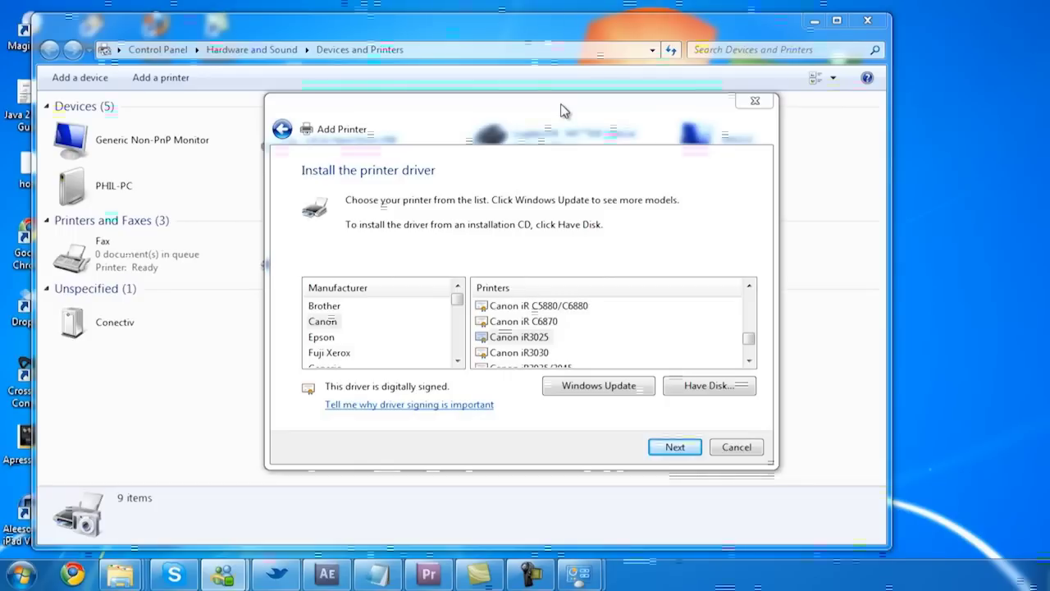
Try browsing for a manufacturer's driver file to install from disk, and cancel adding the local printer
click(713, 393)
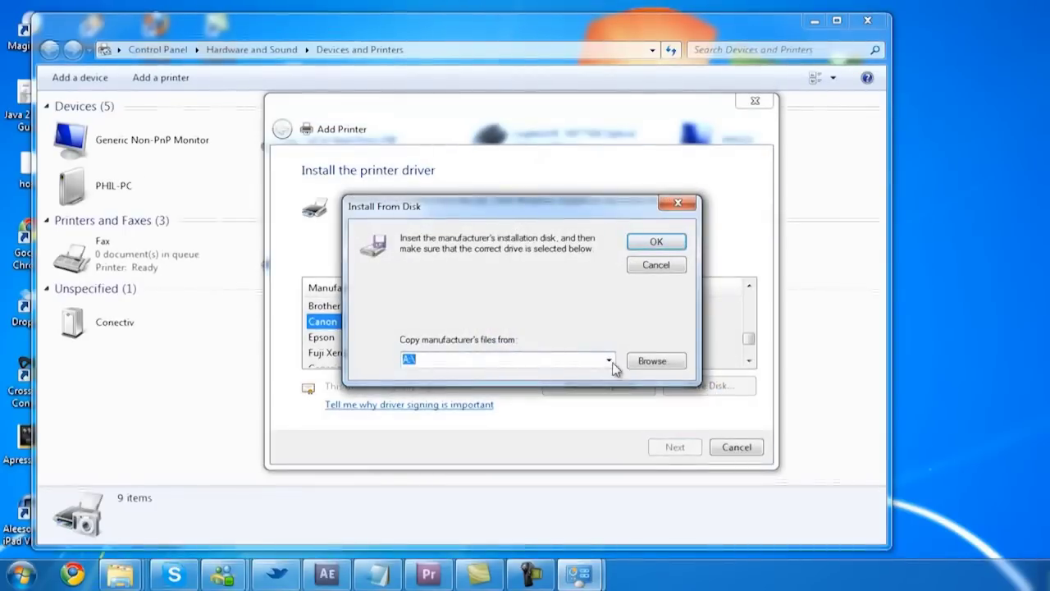
click(653, 360)
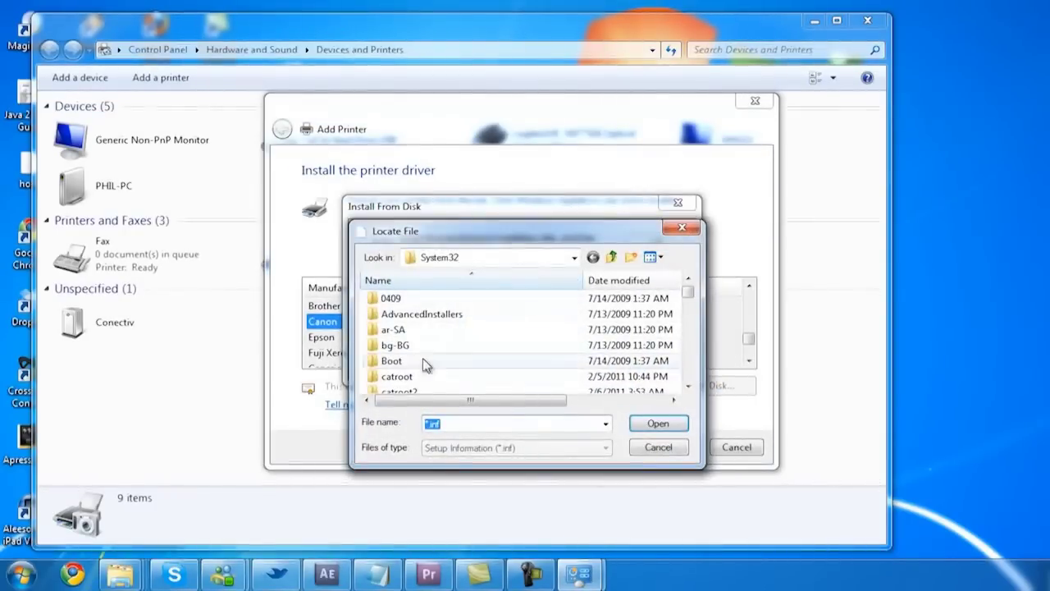
click(574, 257)
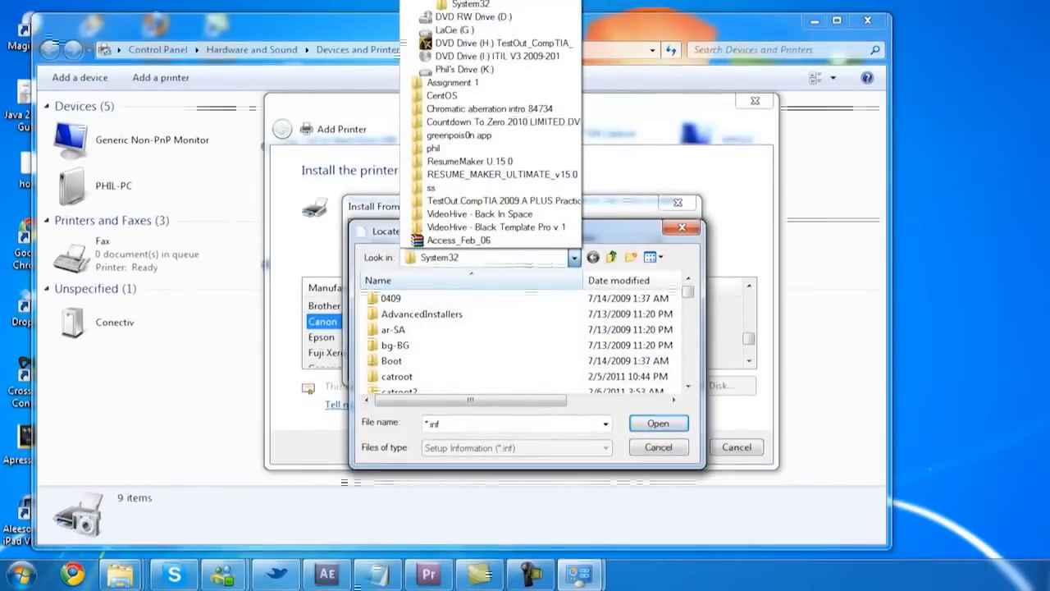
click(502, 8)
click(659, 447)
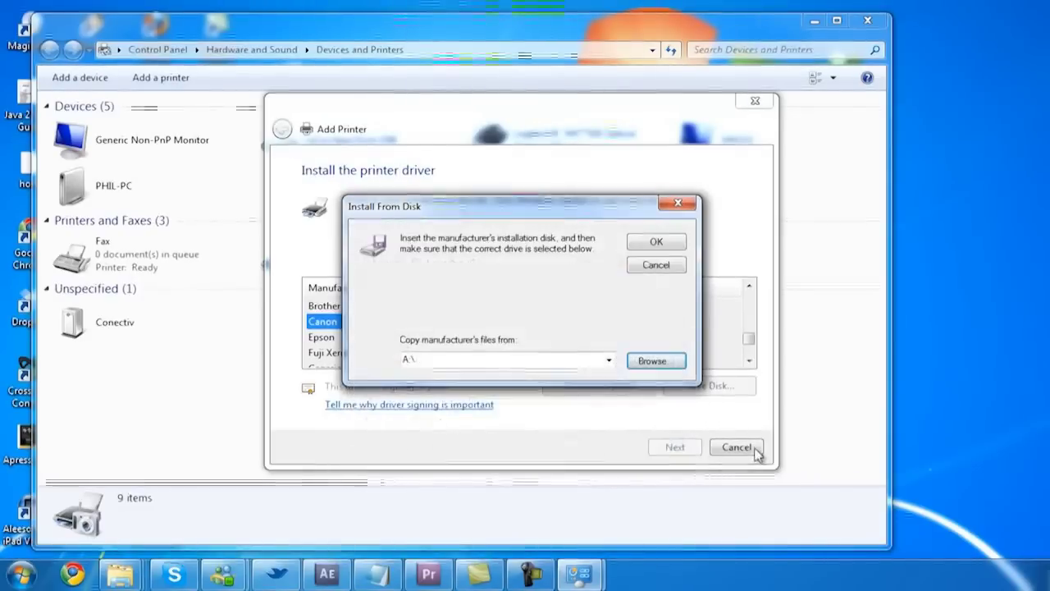
click(656, 264)
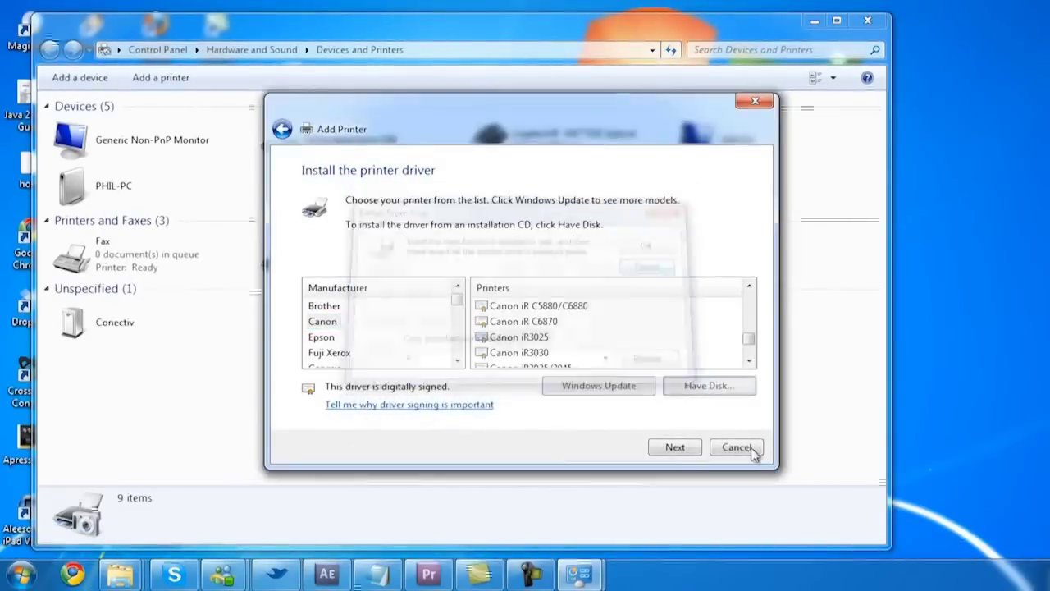
click(736, 447)
Try adding a network, wireless or Bluetooth printer with the Browse for a printer option, and cancel the wizard
right_click(689, 247)
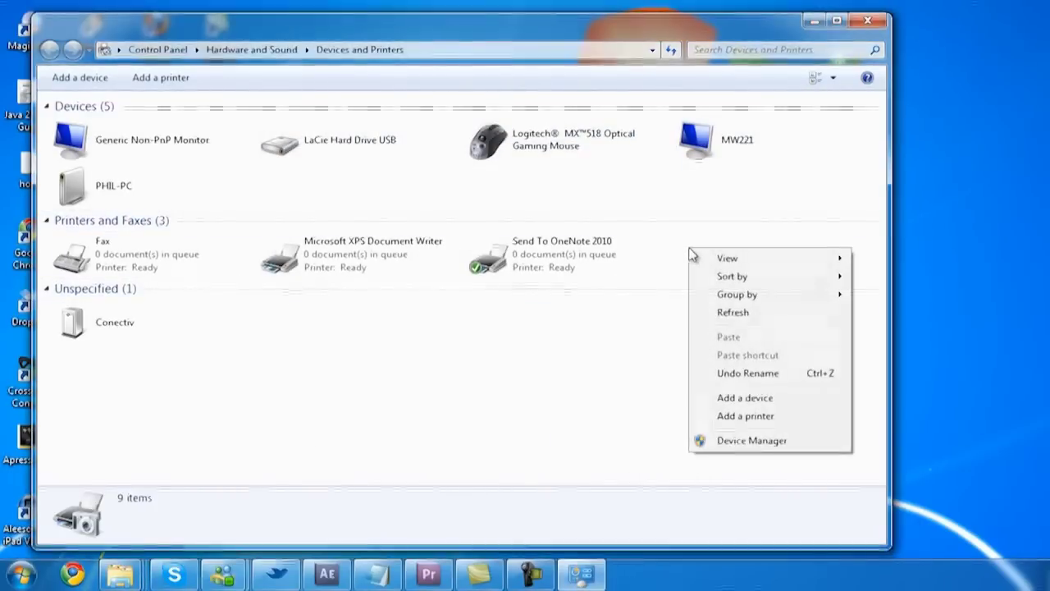
click(763, 417)
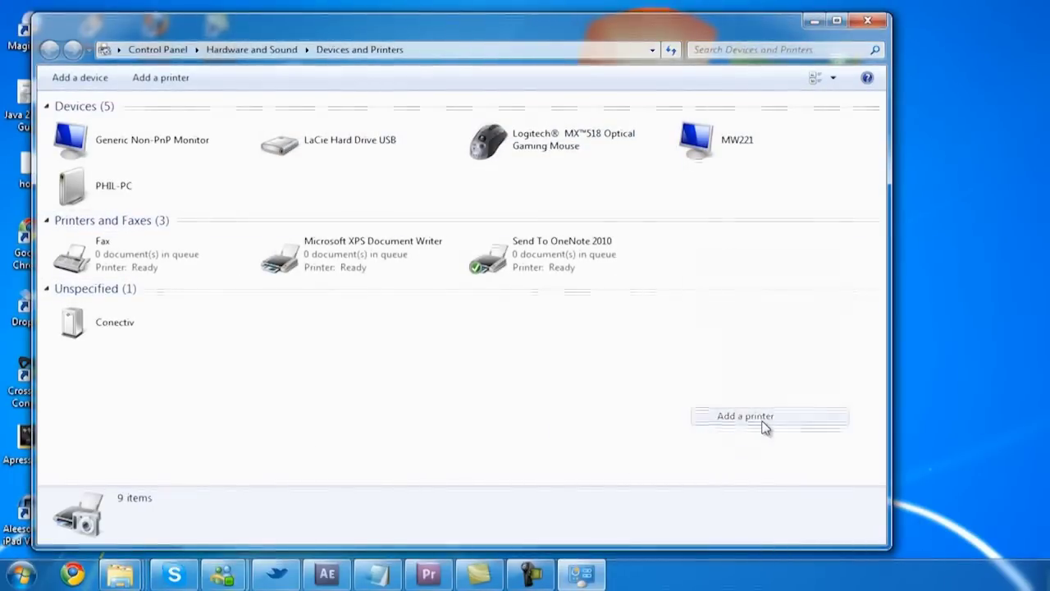
right_click(701, 249)
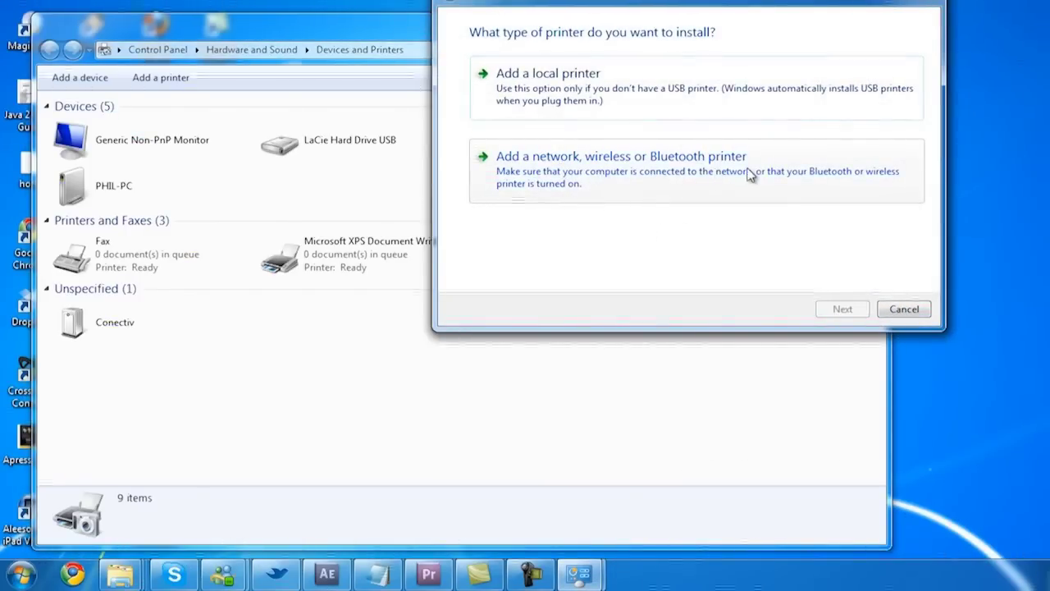
click(654, 177)
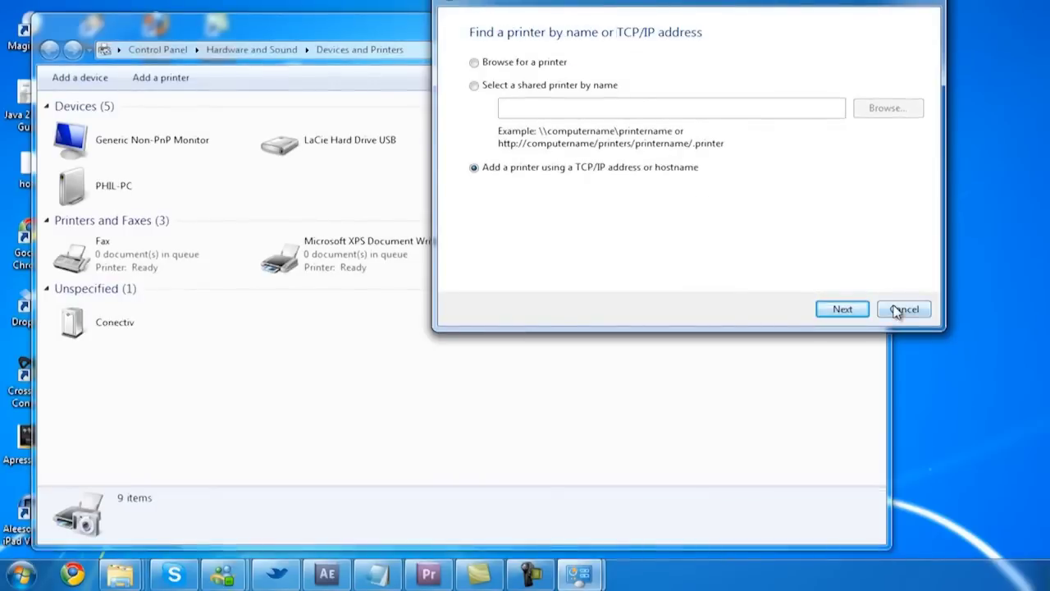
click(524, 61)
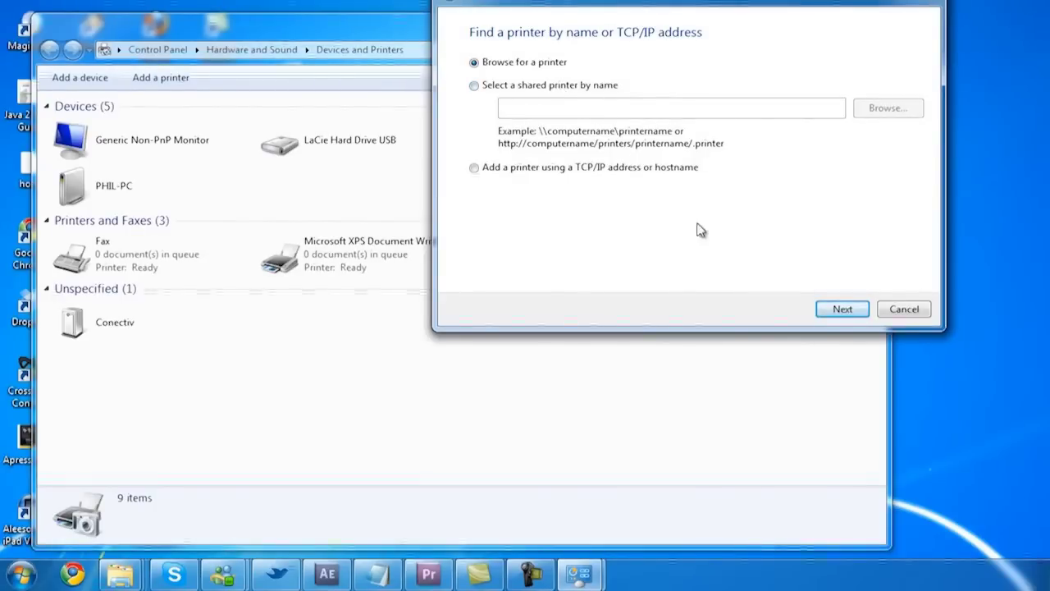
click(902, 310)
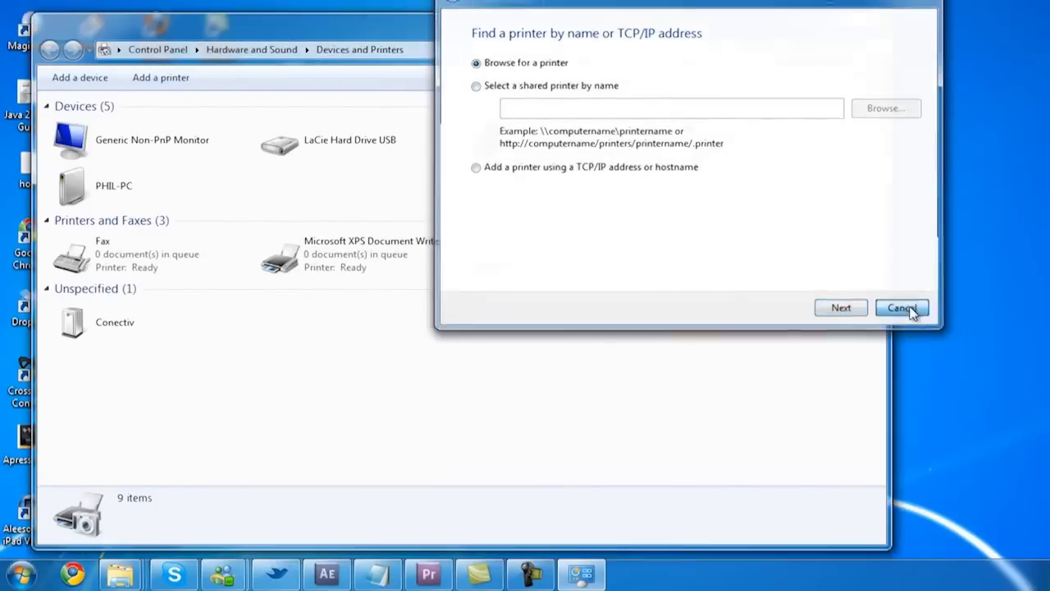